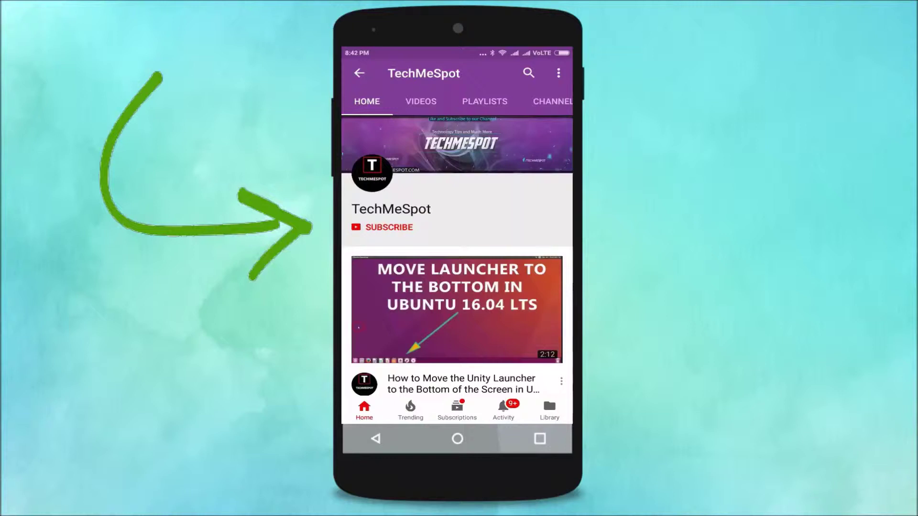
Restore Notepad down, search Windows for 'control panel', and open Control Panel in category view
left_click(389, 227)
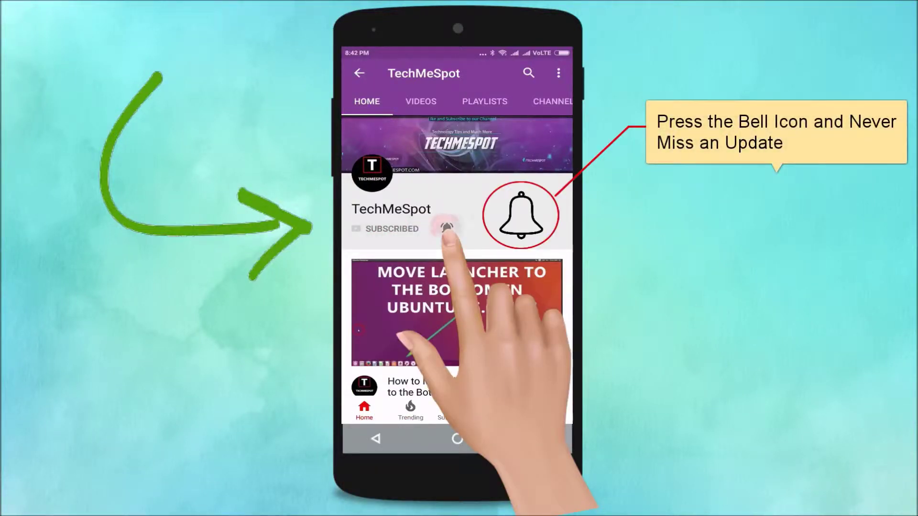
left_click(447, 229)
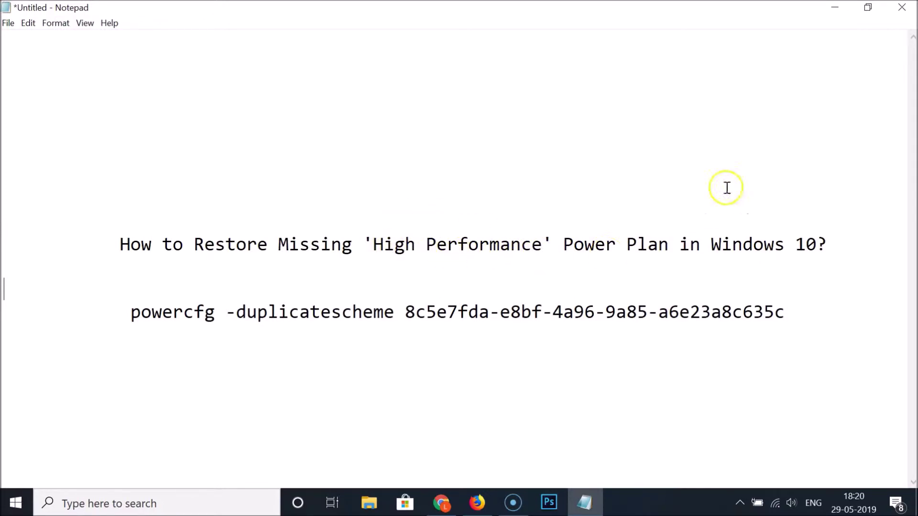
double_click(826, 10)
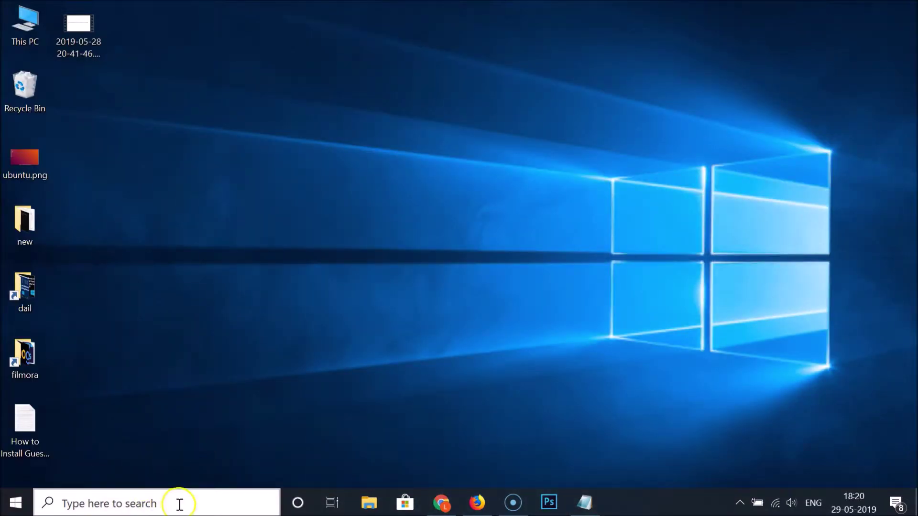
left_click(168, 504)
type("co")
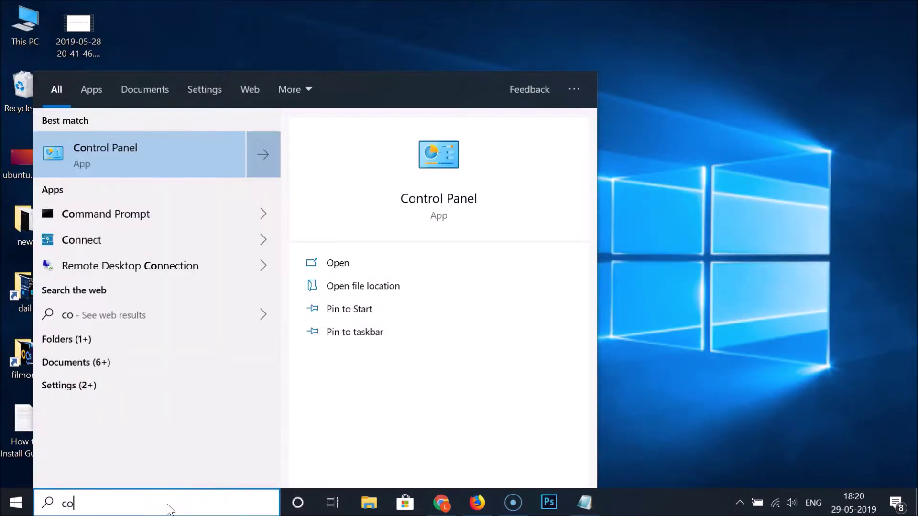
type("ntro")
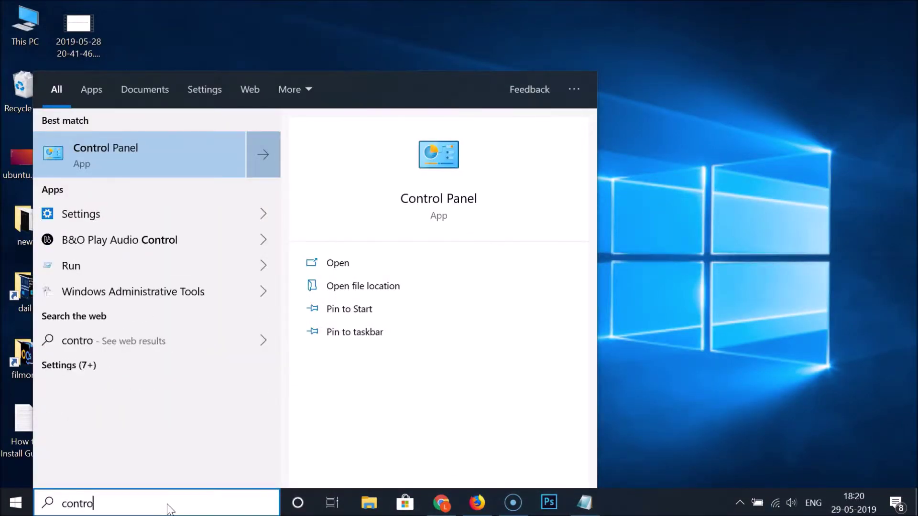
type("l p")
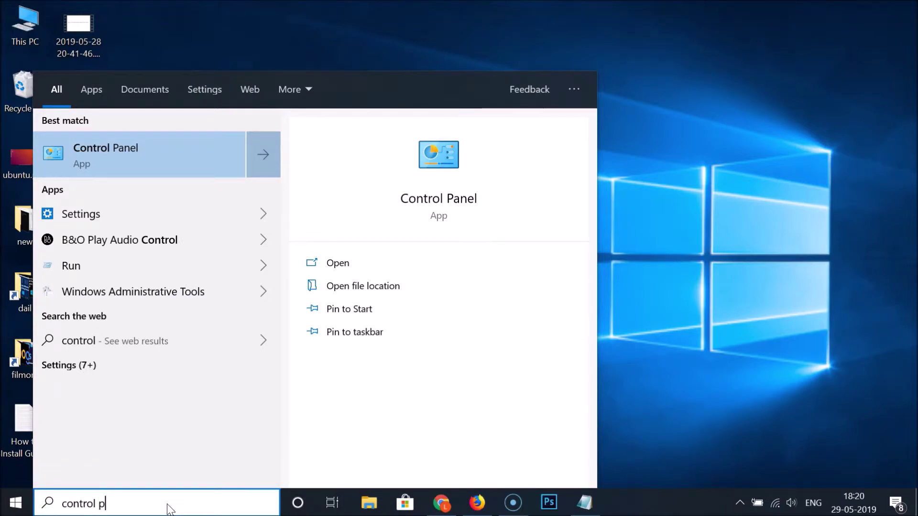
type("anel")
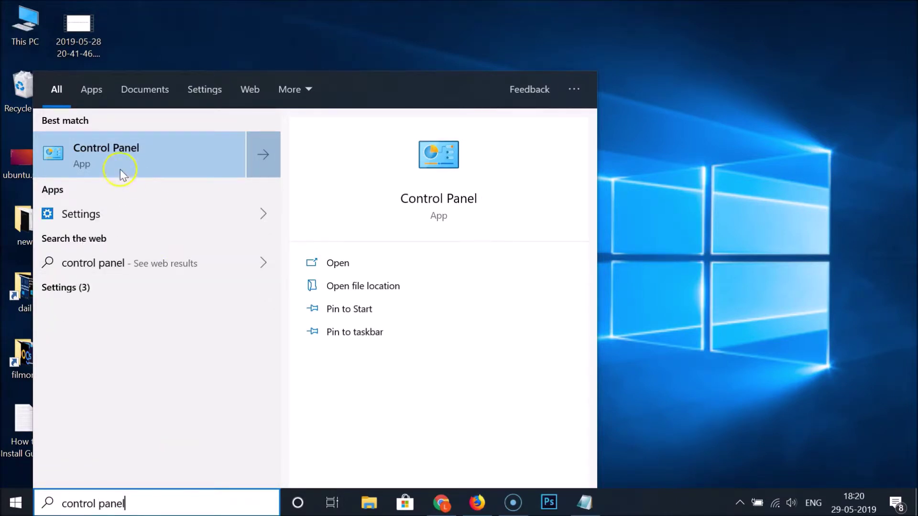
left_click(137, 161)
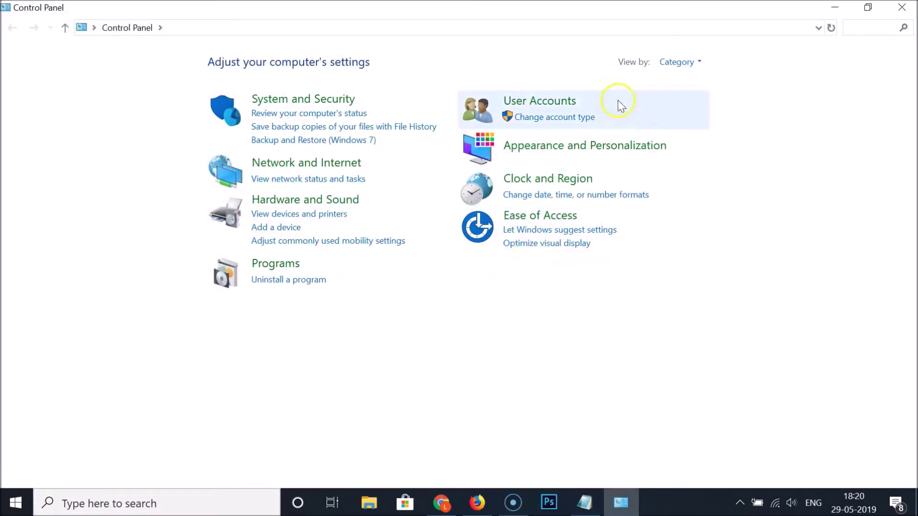
Switch Control Panel to Large icons, confirm Power Options lists only HP Recommended, then close it
left_click(670, 63)
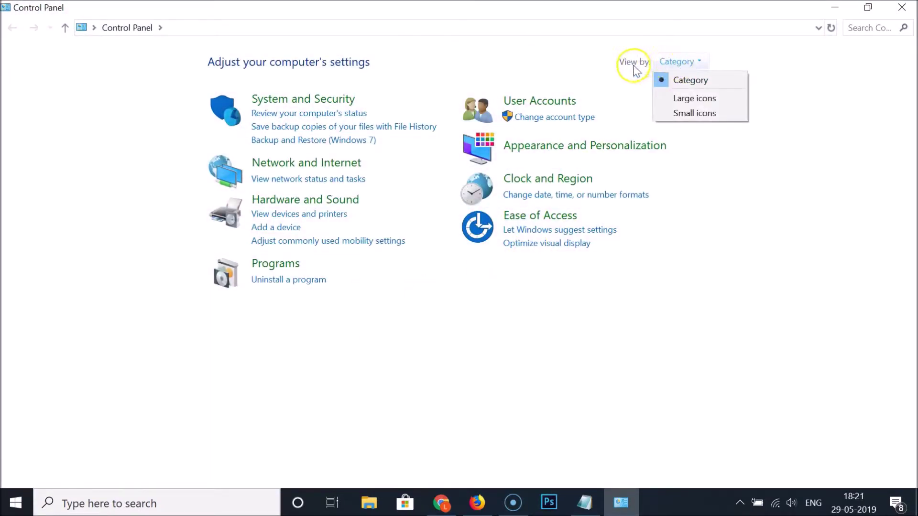
left_click(701, 102)
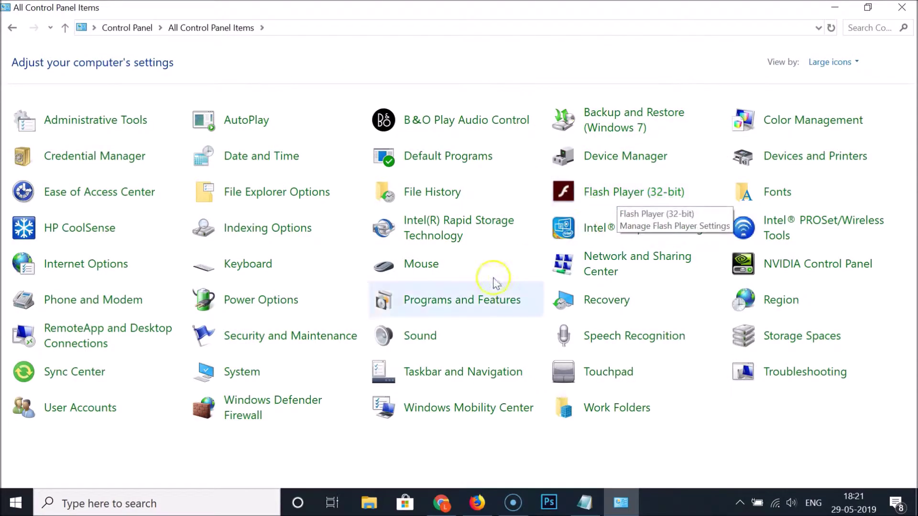
left_click(261, 304)
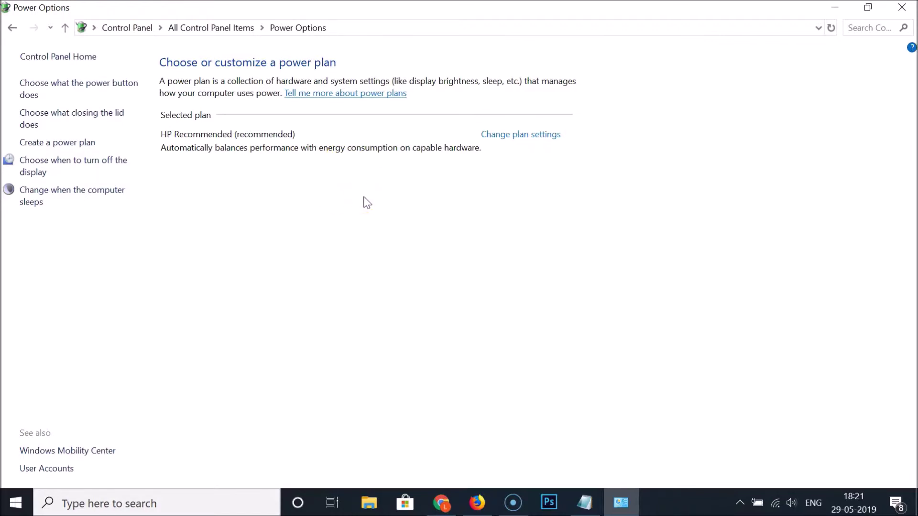
left_click(901, 7)
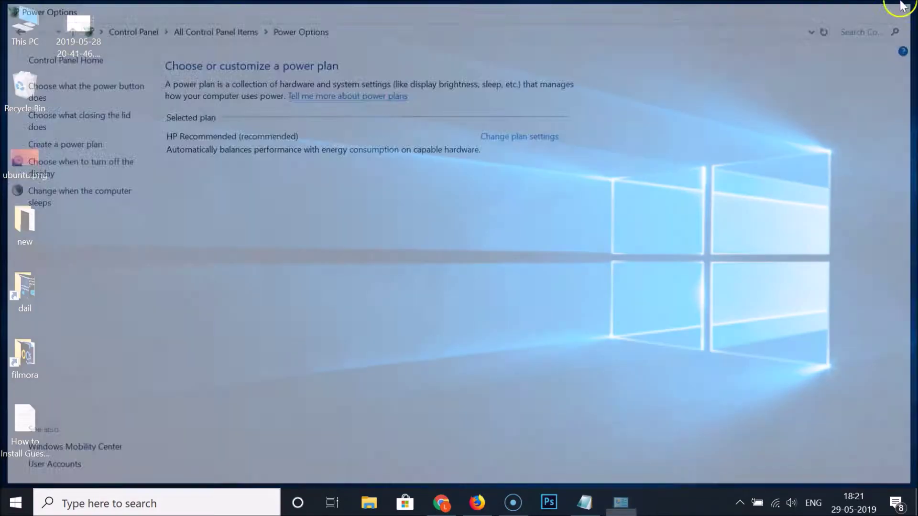
Copy the powercfg -duplicatescheme command line from Notepad and minimize Notepad
left_click(585, 502)
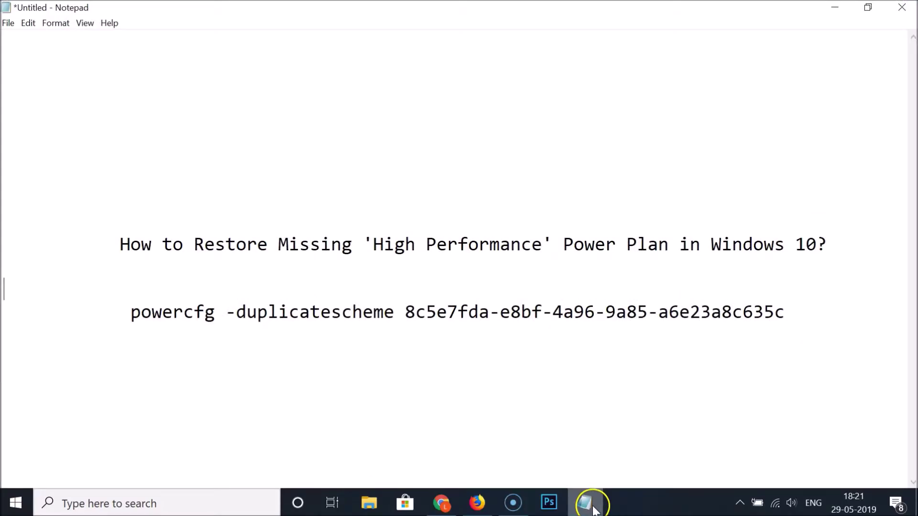
left_click_drag(131, 313, 804, 318)
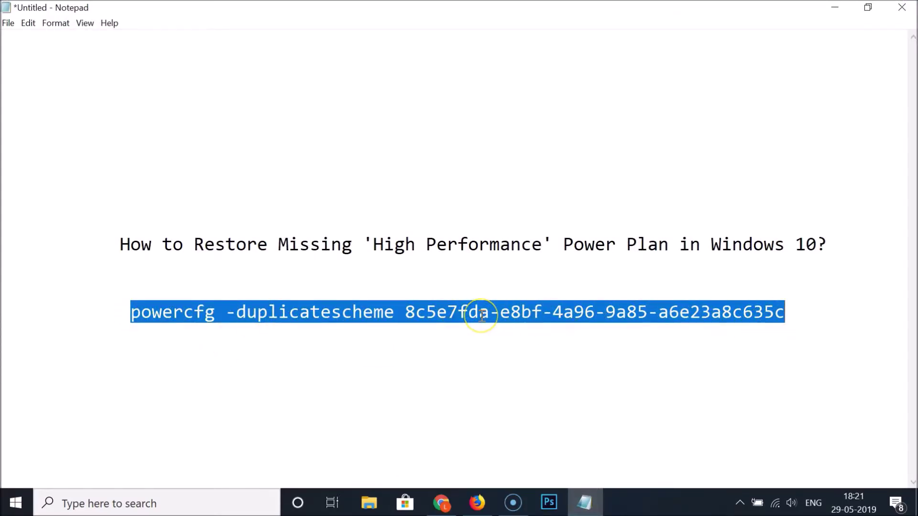
right_click(453, 316)
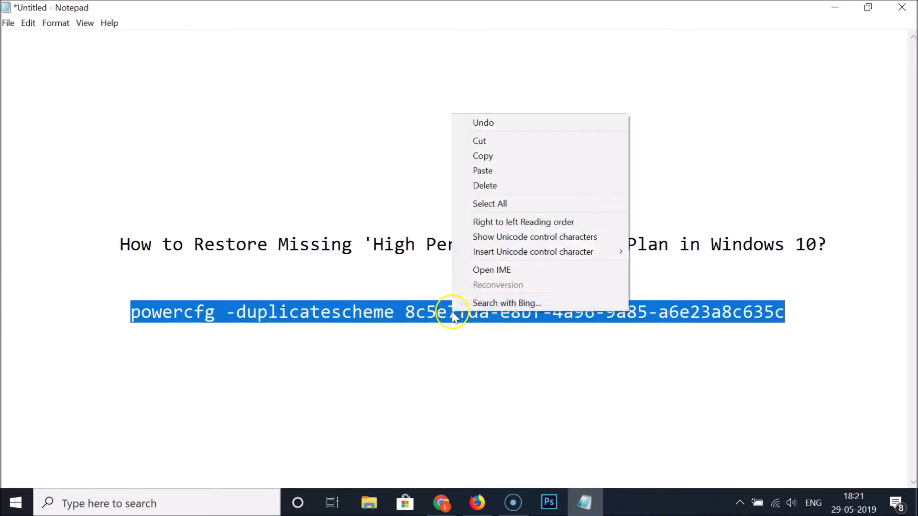
left_click(473, 160)
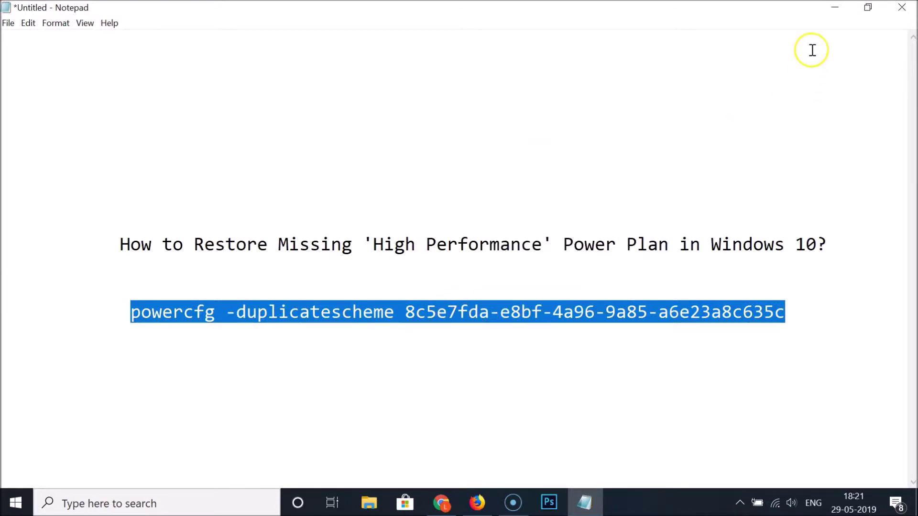
left_click(834, 8)
left_click(180, 505)
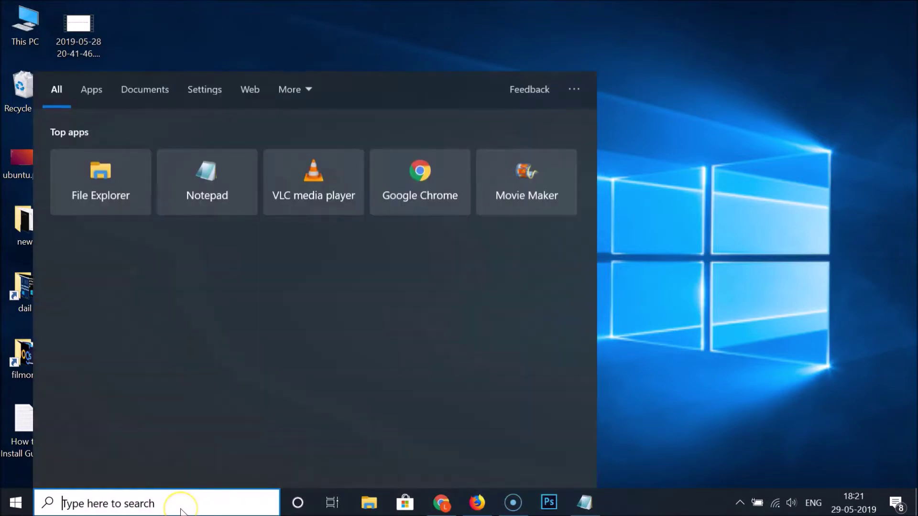
Search for 'cmd' and launch Command Prompt as administrator
type("cmd")
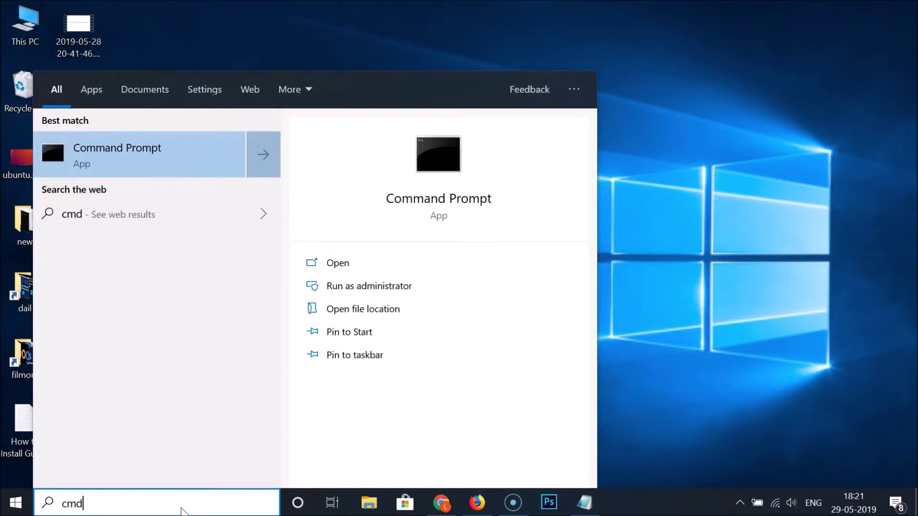
right_click(176, 162)
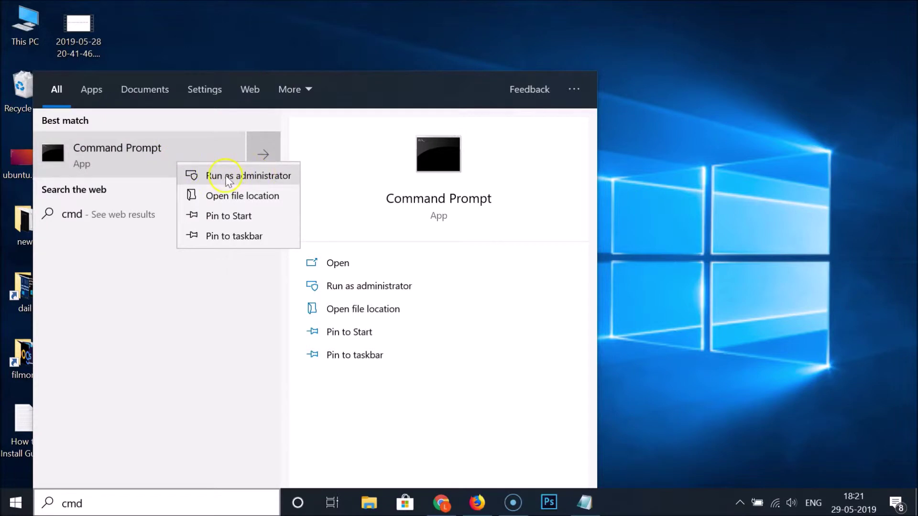
left_click(278, 181)
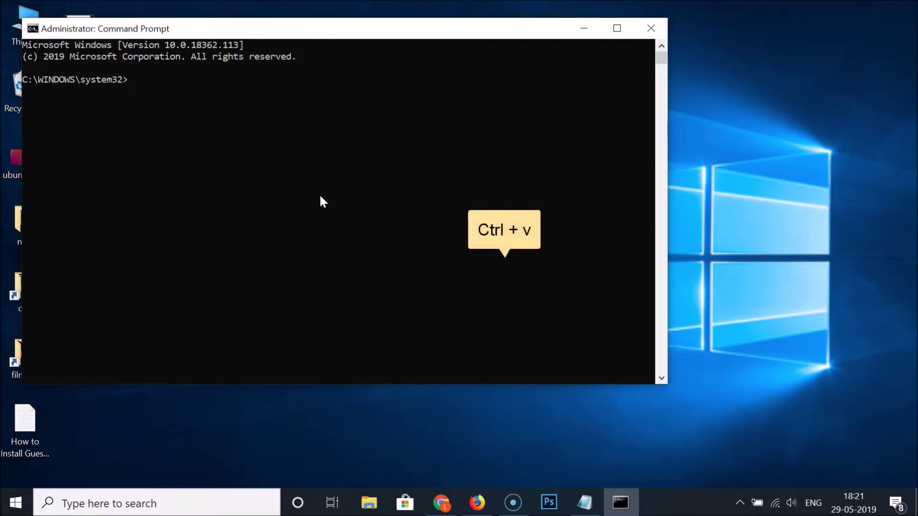
Paste and run the powercfg -duplicatescheme command to restore High performance, then close Command Prompt
key("ctrl+v")
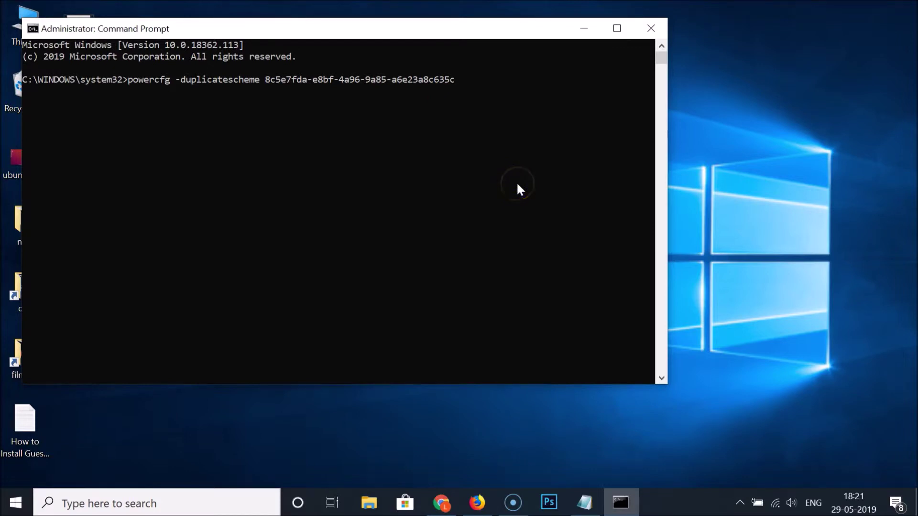
key("Return")
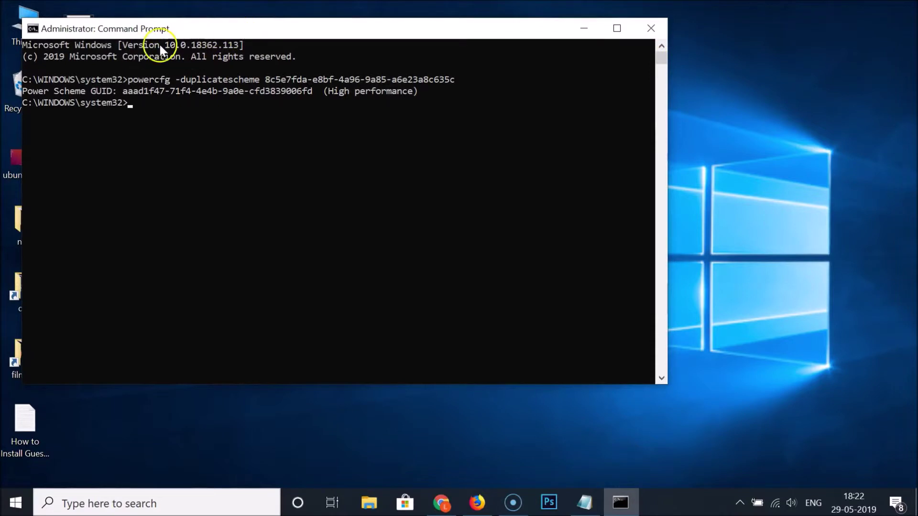
left_click(650, 28)
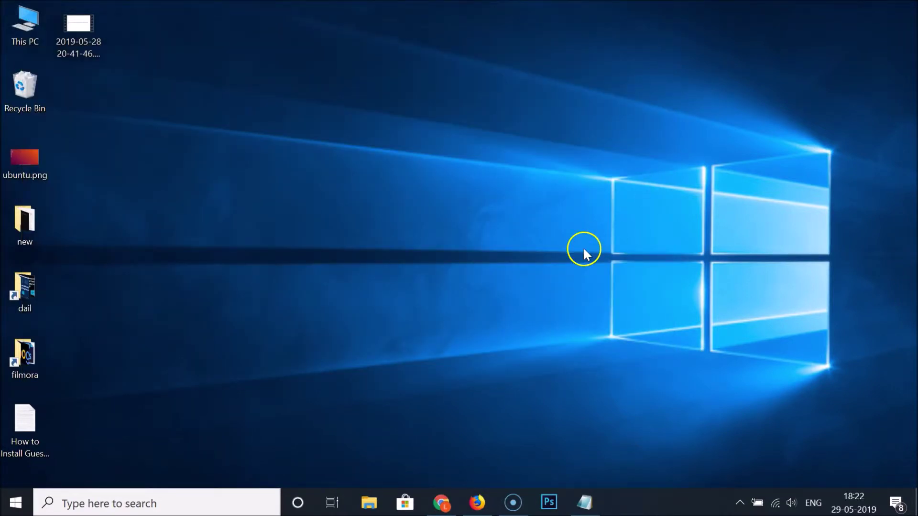
Reopen Control Panel via search and go to Power Options in Large icons view
left_click(199, 502)
type("control panel")
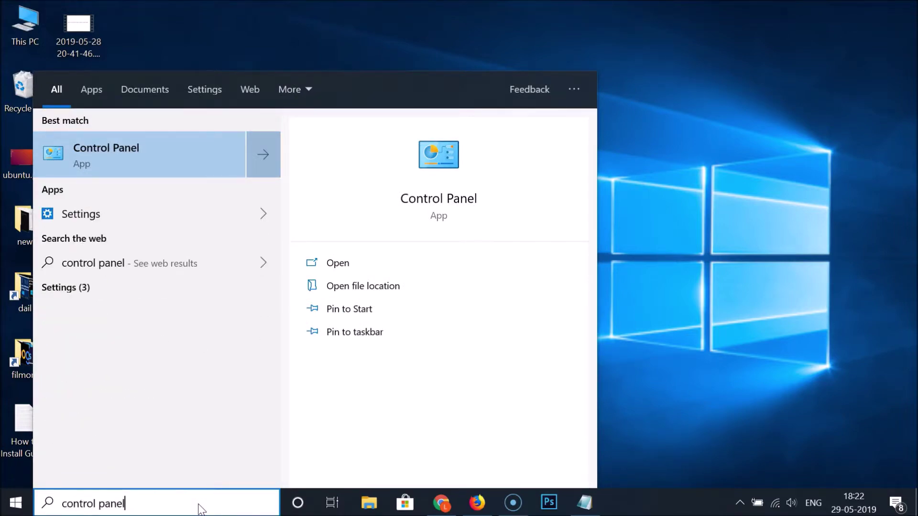
left_click(103, 155)
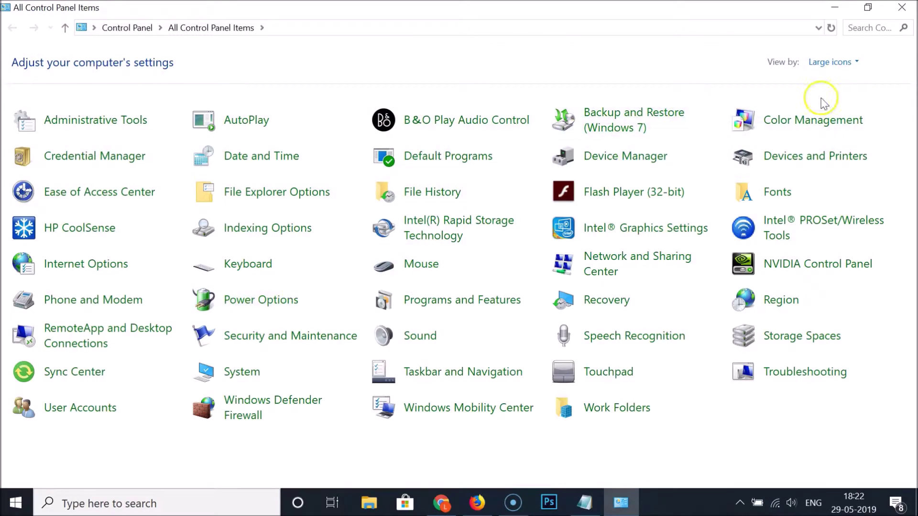
left_click(830, 62)
left_click(840, 97)
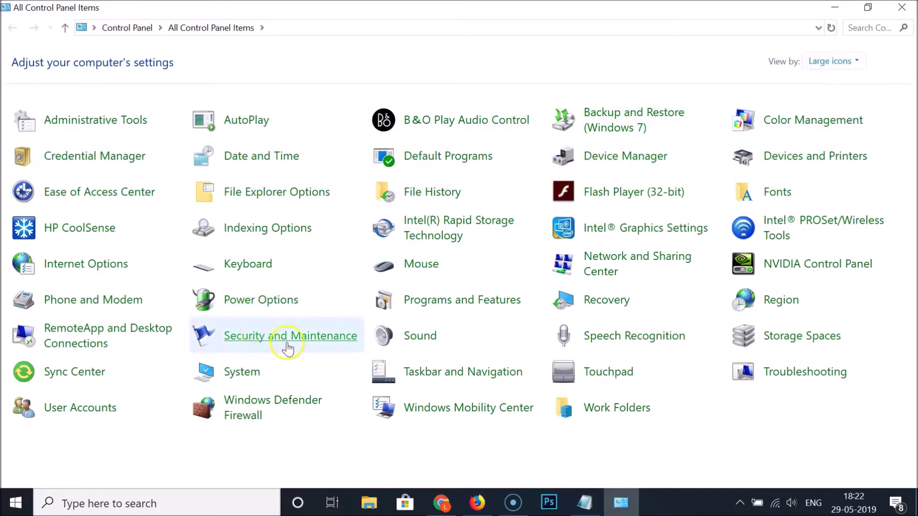
left_click(261, 302)
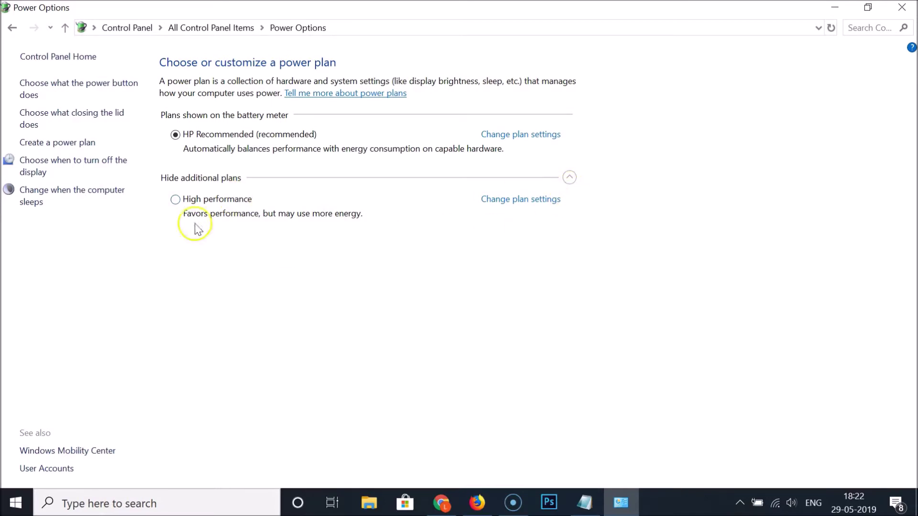
Show the additional plans, activate High performance, and open its plan settings page
left_click(569, 177)
left_click(568, 179)
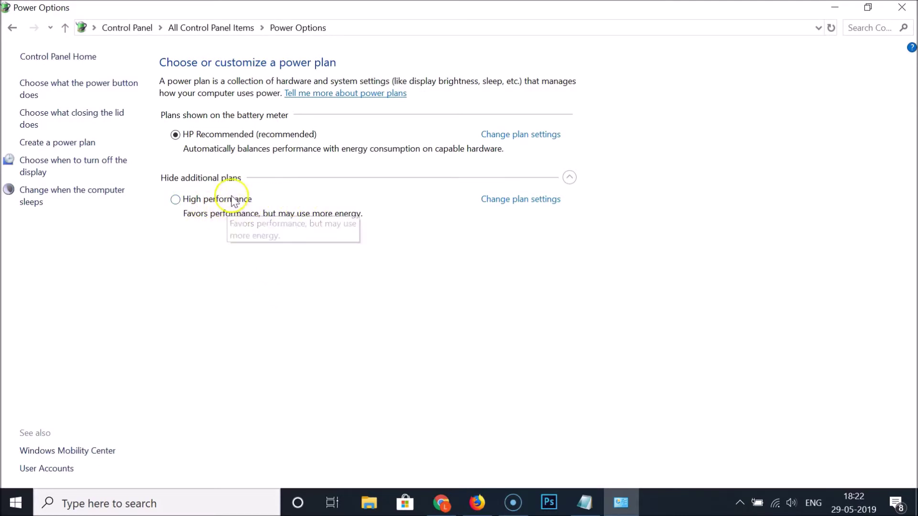
left_click(200, 203)
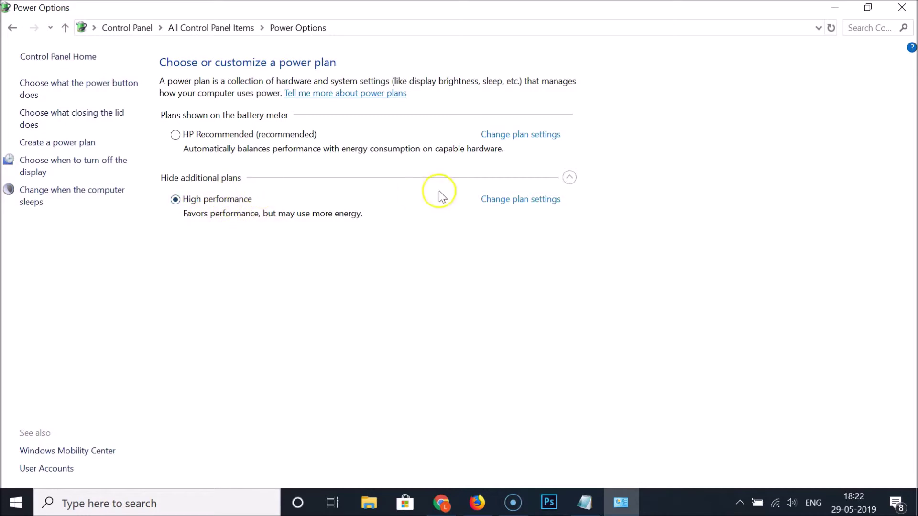
left_click(505, 205)
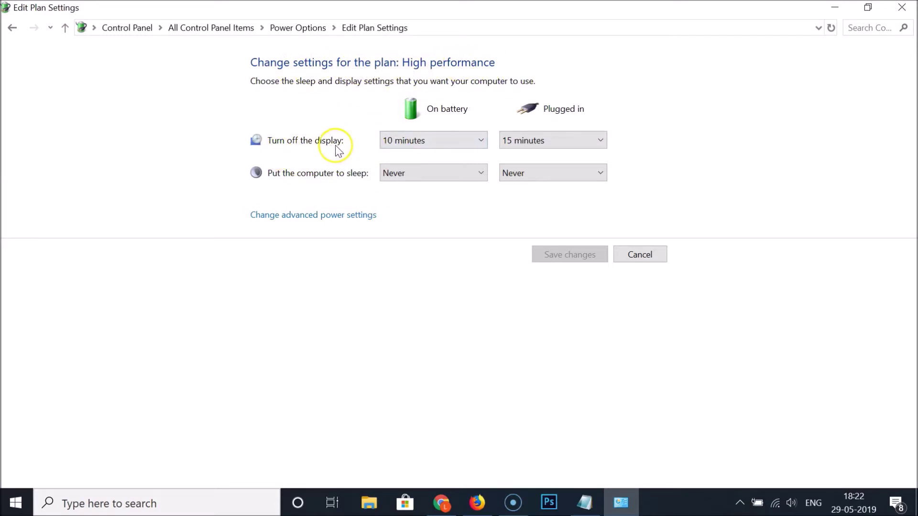
Set High performance to display-off 1 hour and sleep 45 minutes on battery, 4 hours plugged in, and save
left_click(440, 143)
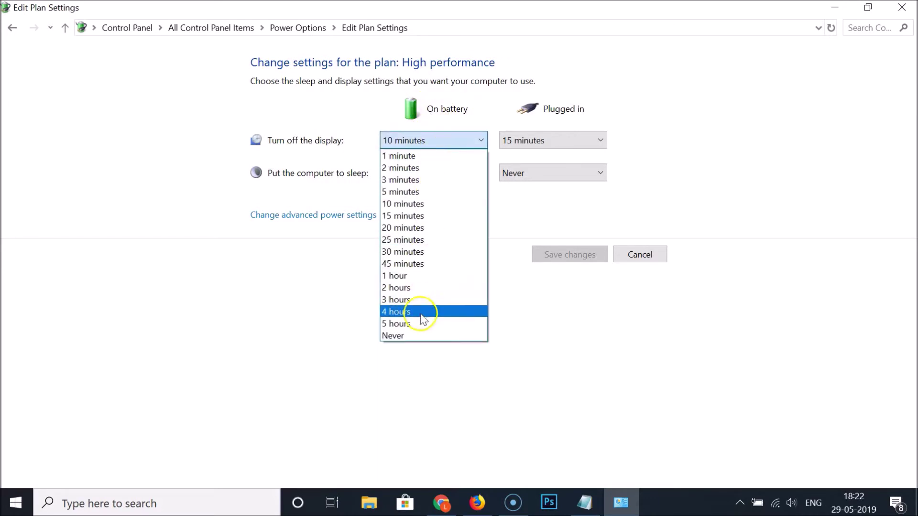
left_click(425, 278)
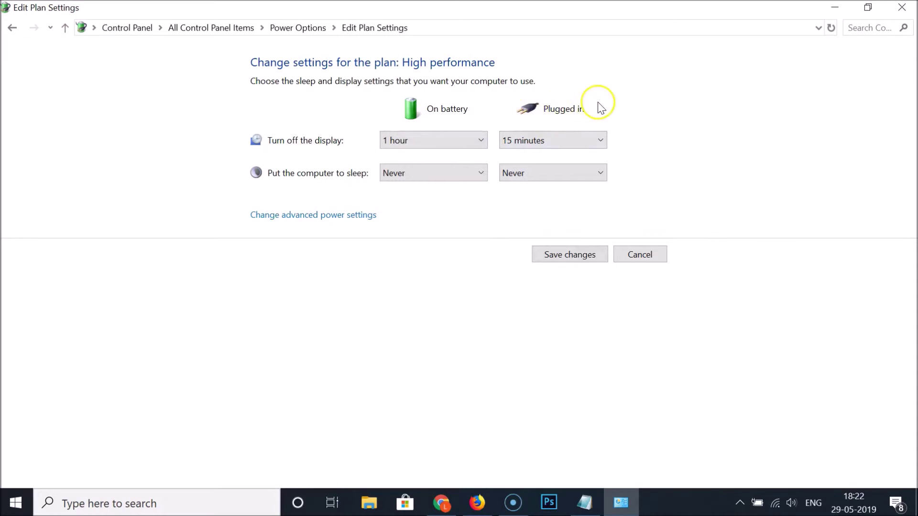
left_click(551, 141)
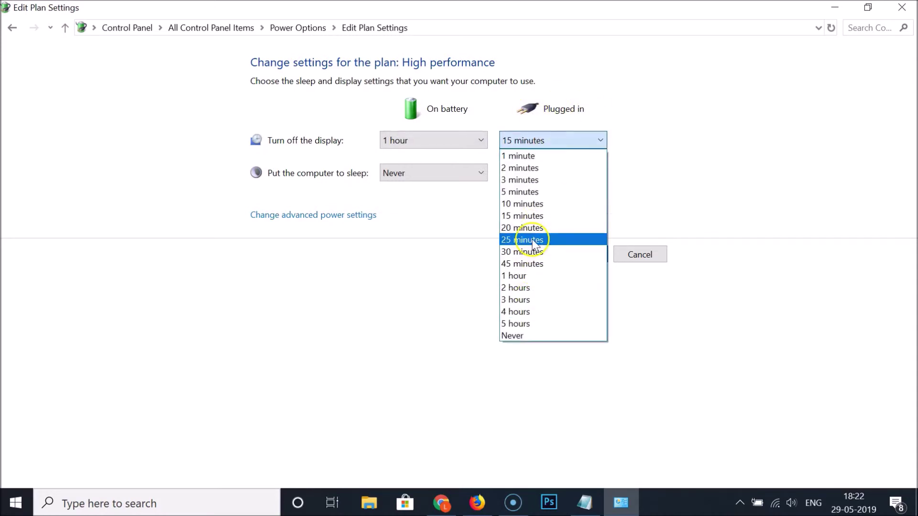
left_click(527, 312)
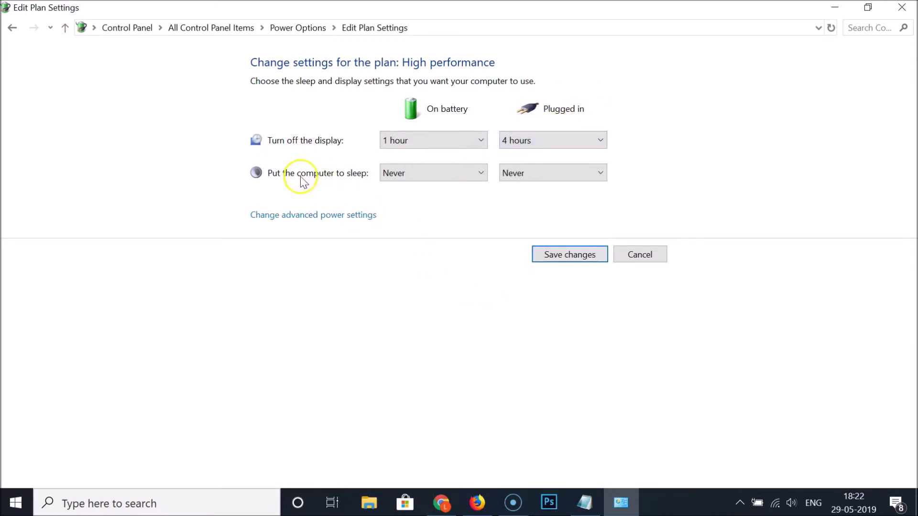
left_click(435, 176)
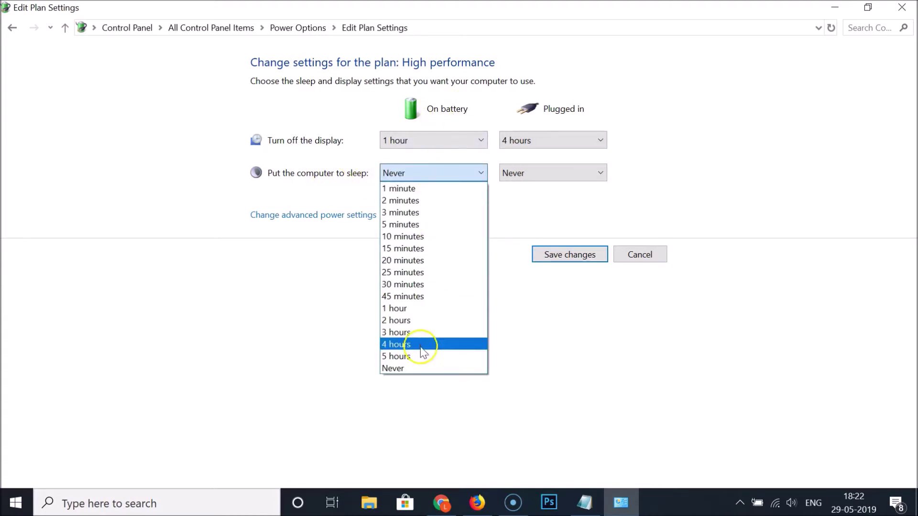
left_click(414, 297)
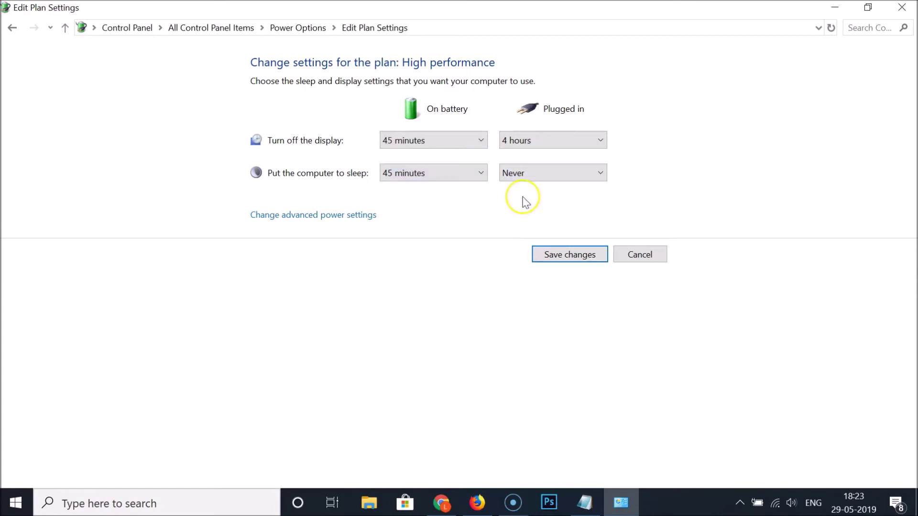
left_click(545, 174)
left_click(531, 345)
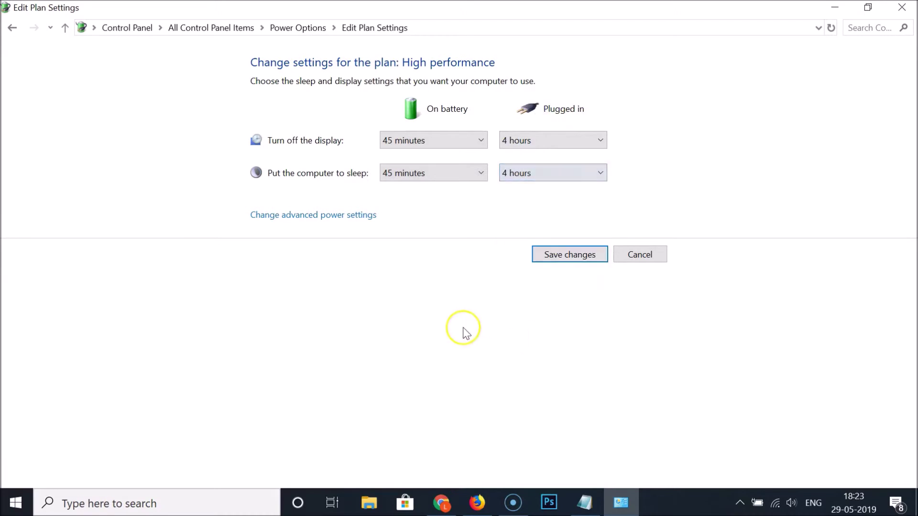
left_click(597, 258)
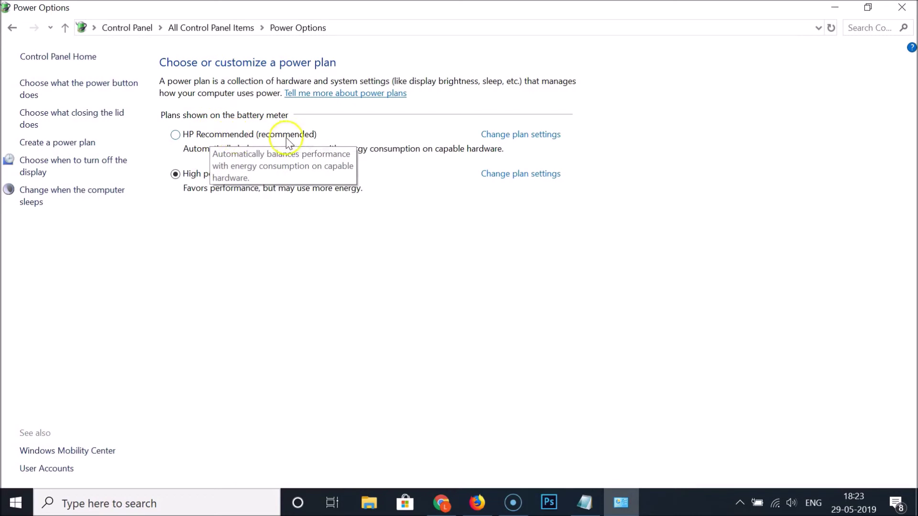
Make HP Recommended the active plan again and reopen High performance's plan settings
left_click(176, 134)
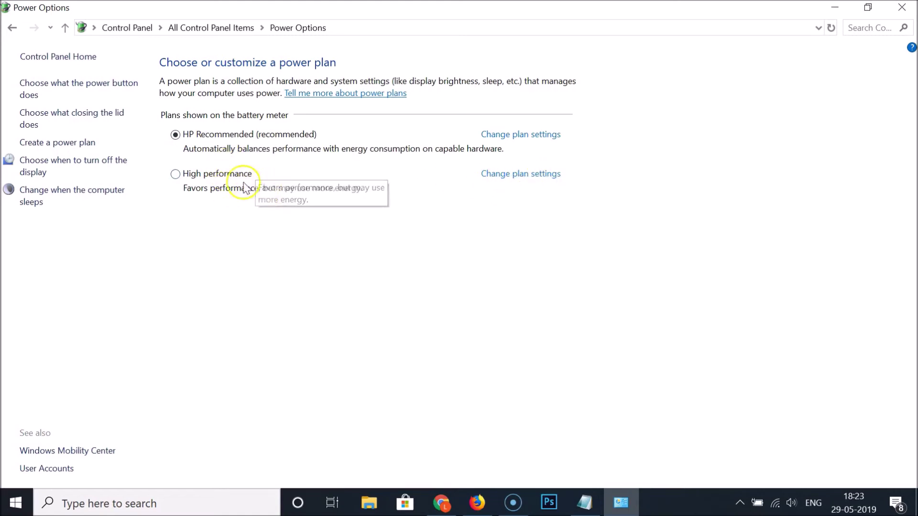
left_click(508, 176)
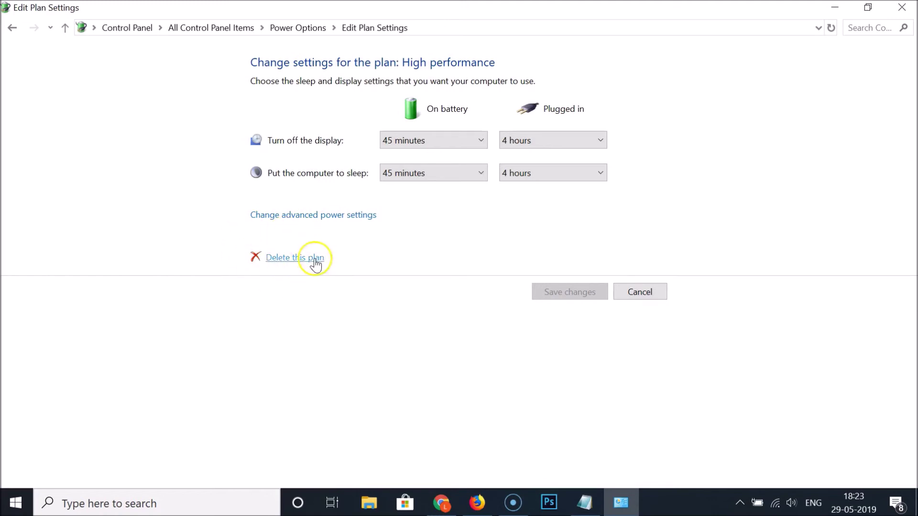
Delete the High performance plan and confirm the deletion with OK
left_click(295, 259)
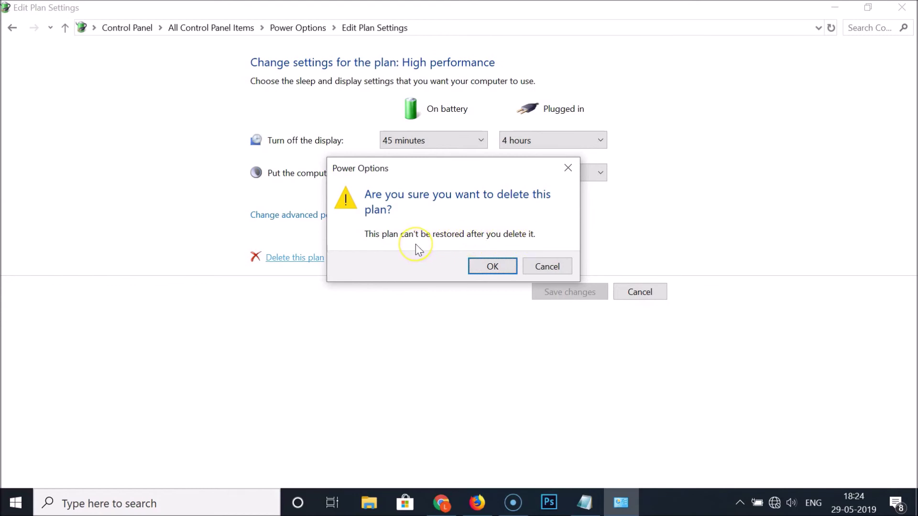
left_click(492, 266)
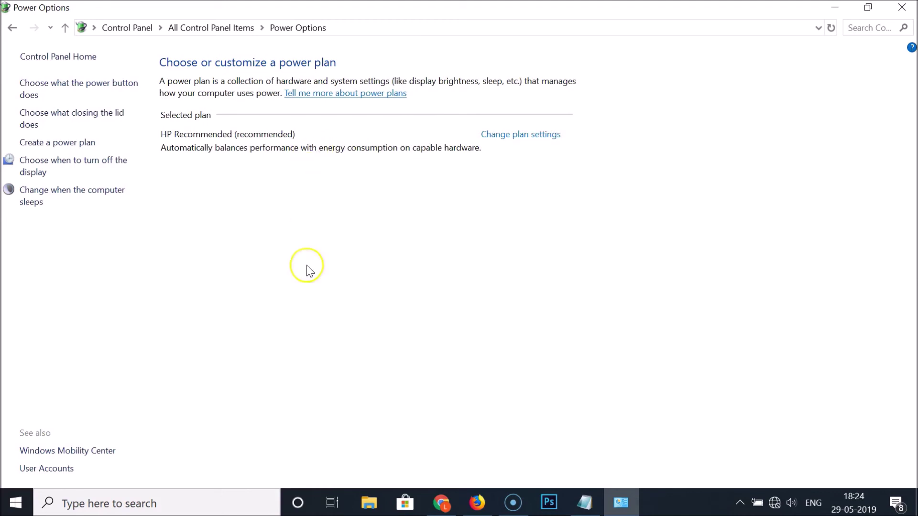